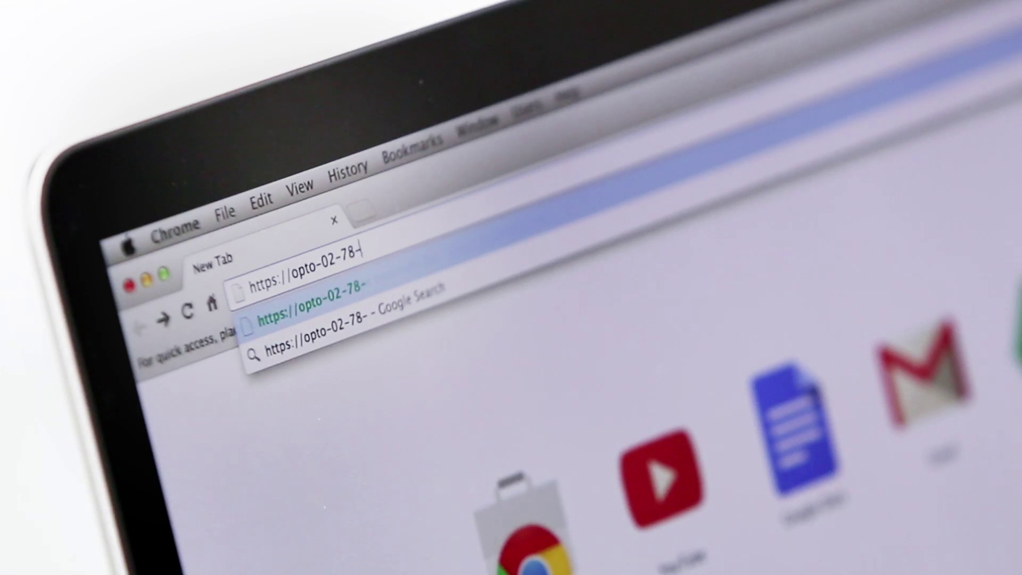
pyautogui.write('6c')
pyautogui.press('Return')
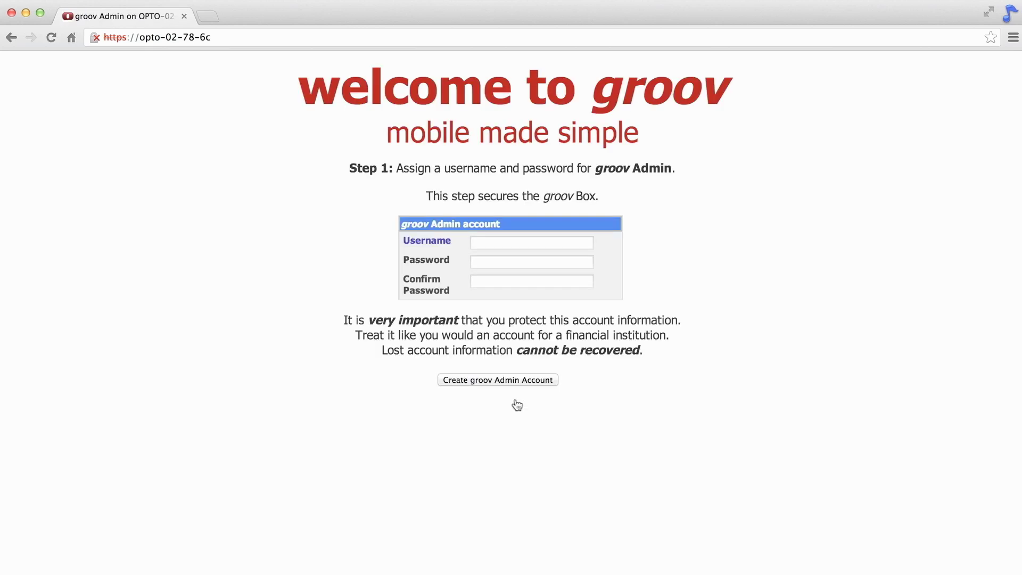
# Create the groov Admin account with a username and password.
pyautogui.click(571, 243)
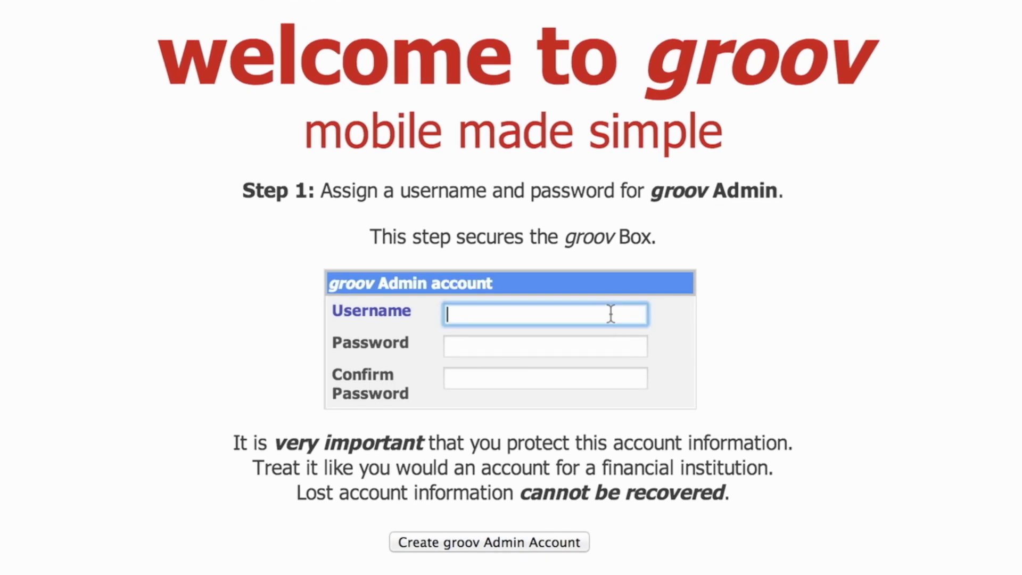
pyautogui.write('groovboxadmin')
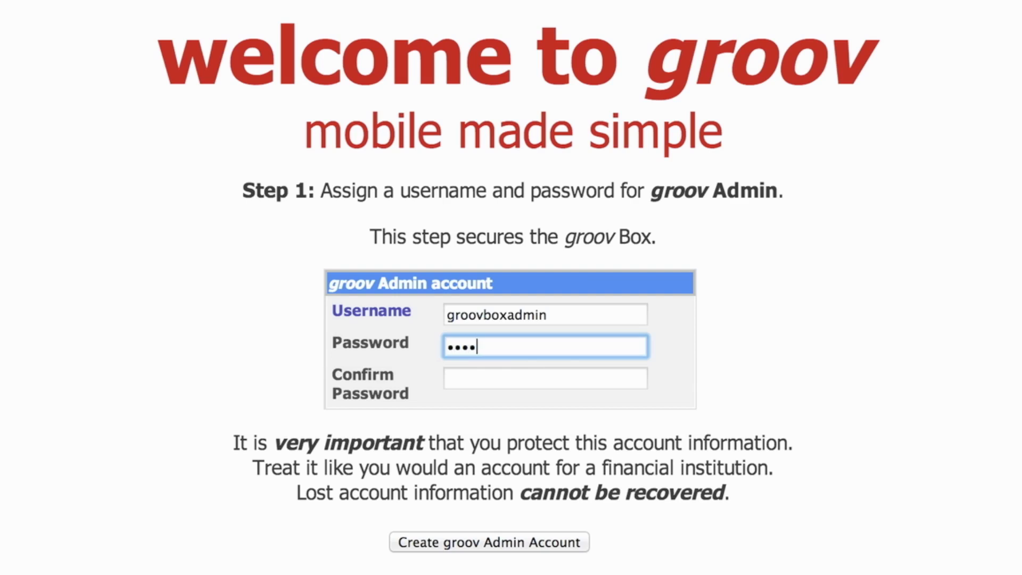
pyautogui.write('*')
pyautogui.press('Tab')
pyautogui.write('*****')
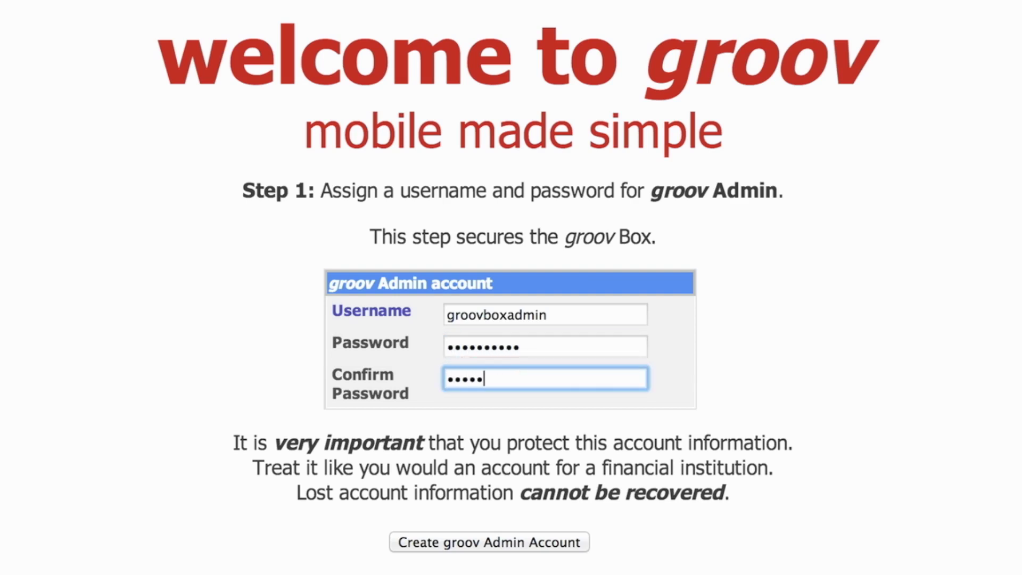
pyautogui.write('*****')
pyautogui.click(503, 541)
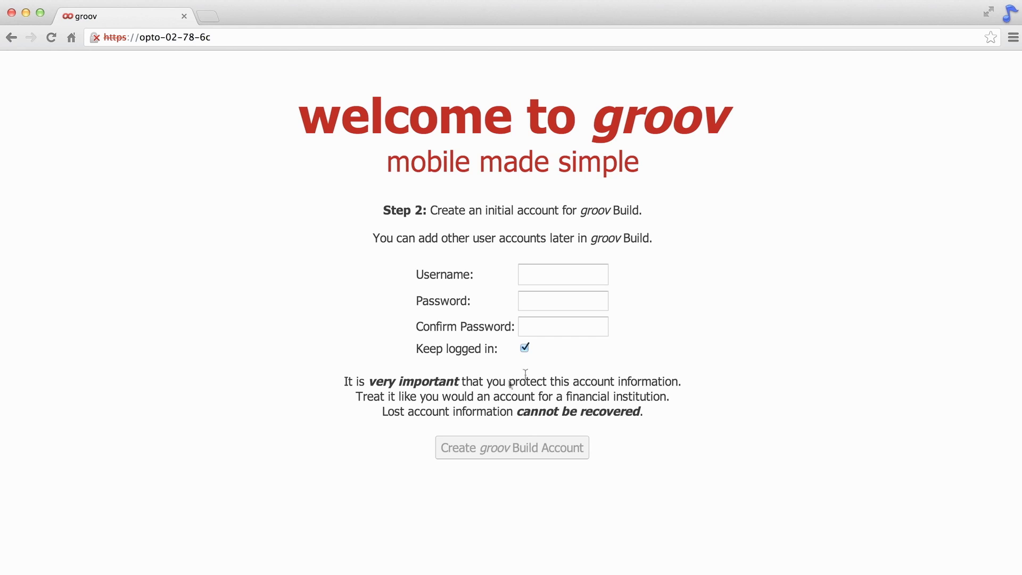
# Create the groov Build account with its own username and confirmed password.
pyautogui.click(584, 274)
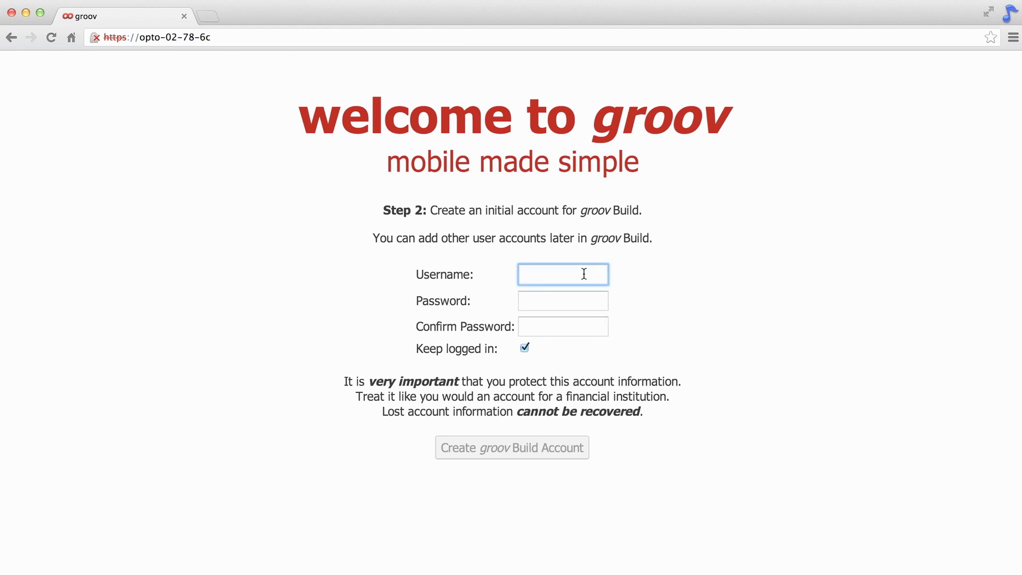
pyautogui.write('groovadmin')
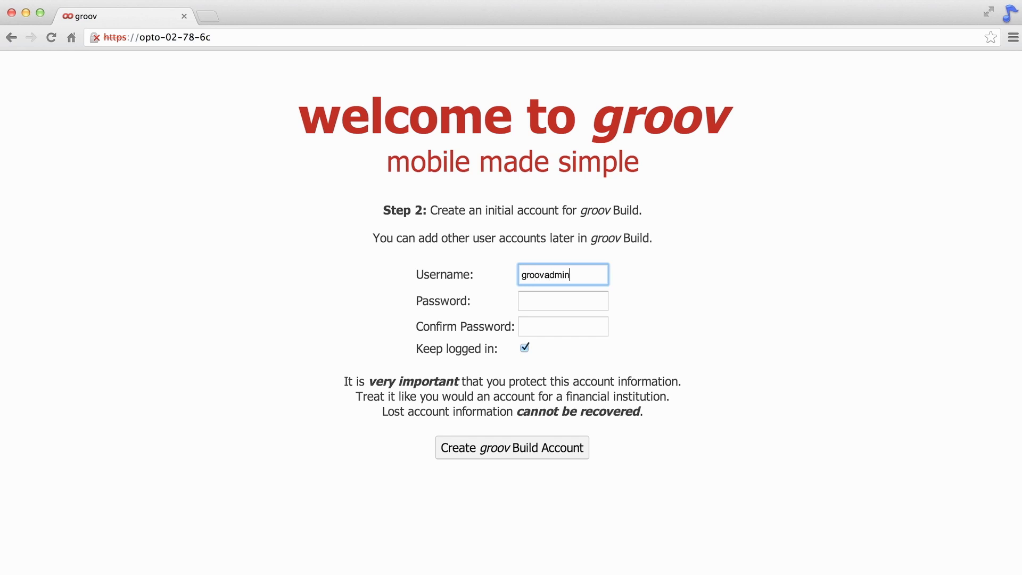
pyautogui.click(562, 301)
pyautogui.write('••••')
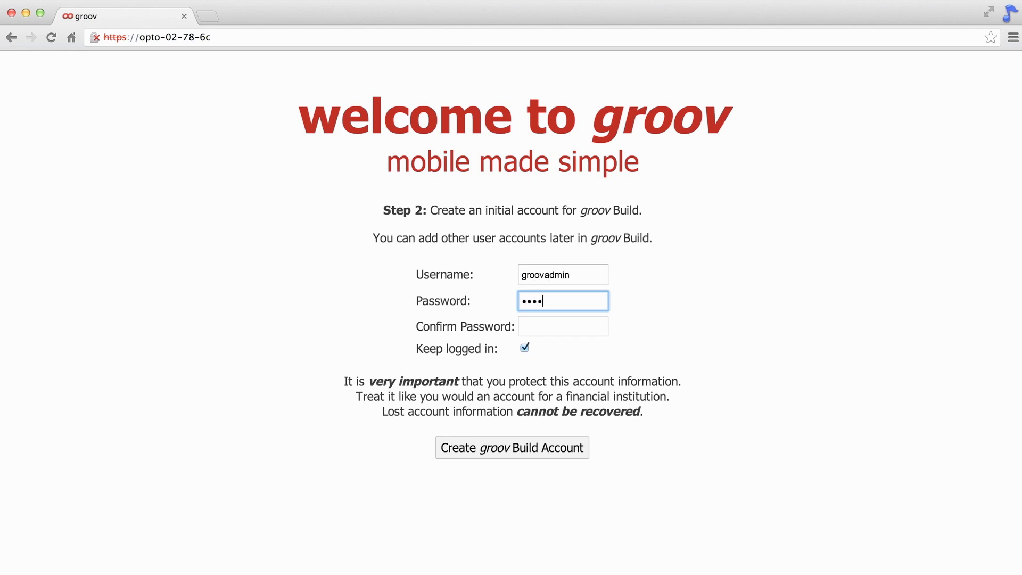
pyautogui.write('••••••')
pyautogui.press('Tab')
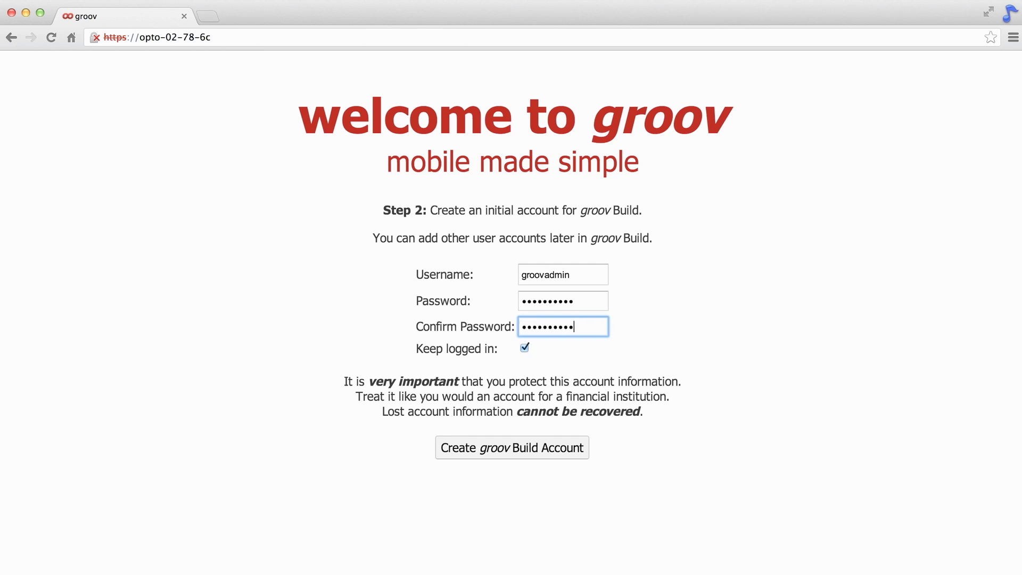
pyautogui.click(505, 451)
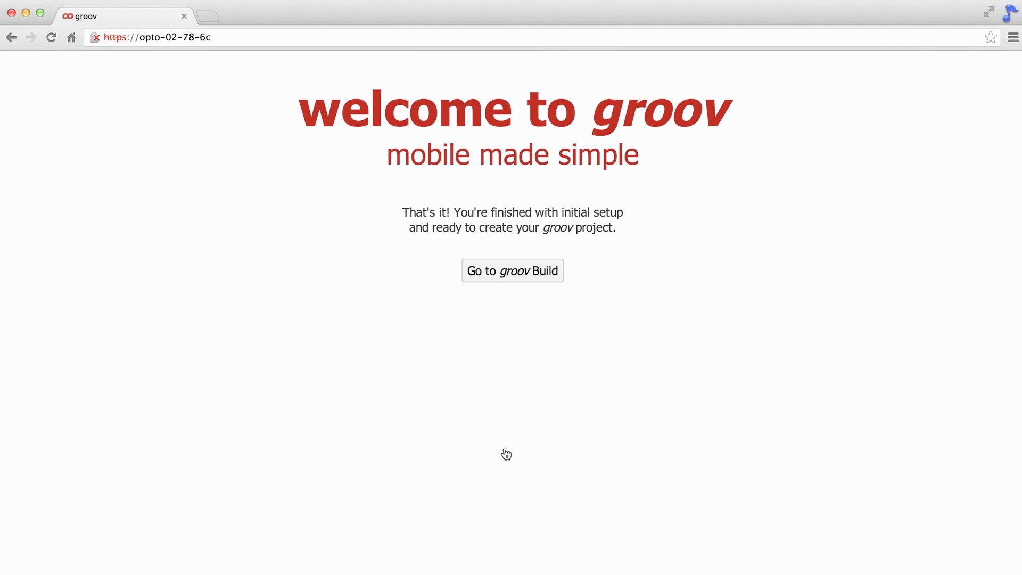
# In groov Build's Controllers configuration, add a new controller at address 10.192.56.225.
pyautogui.click(510, 274)
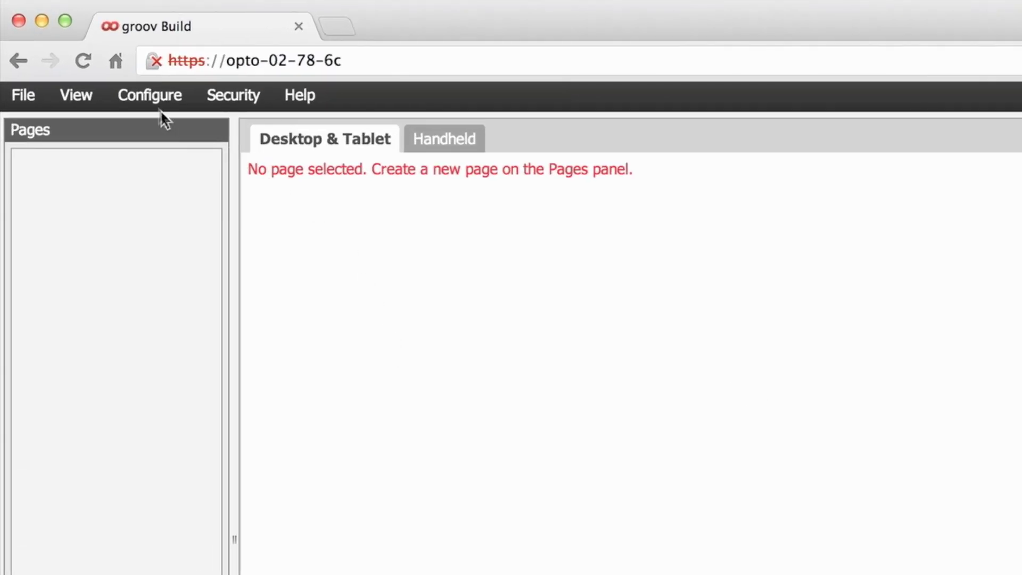
pyautogui.click(147, 95)
pyautogui.click(151, 145)
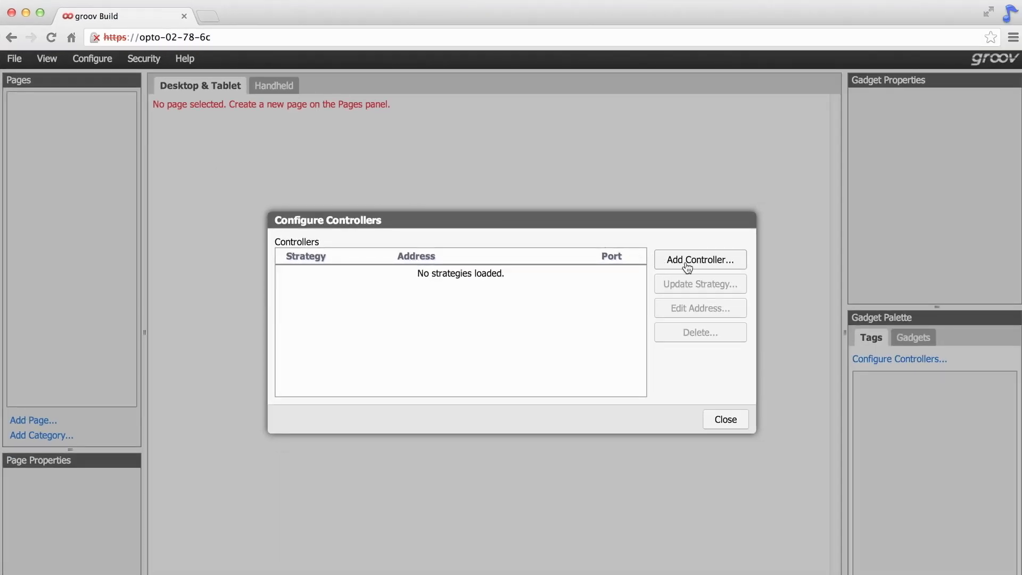
pyautogui.click(687, 265)
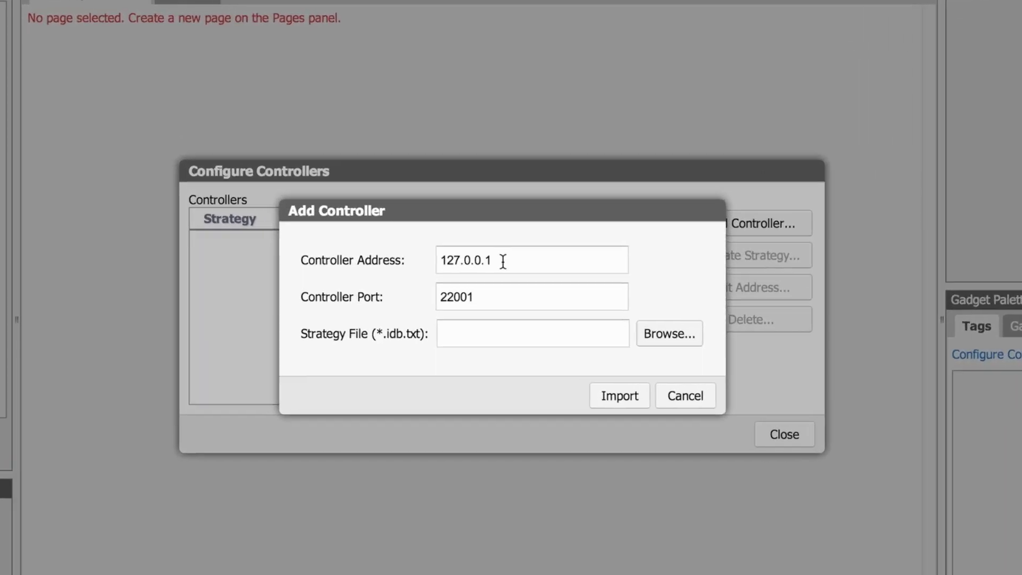
pyautogui.moveTo(515, 289); pyautogui.dragTo(460, 290)
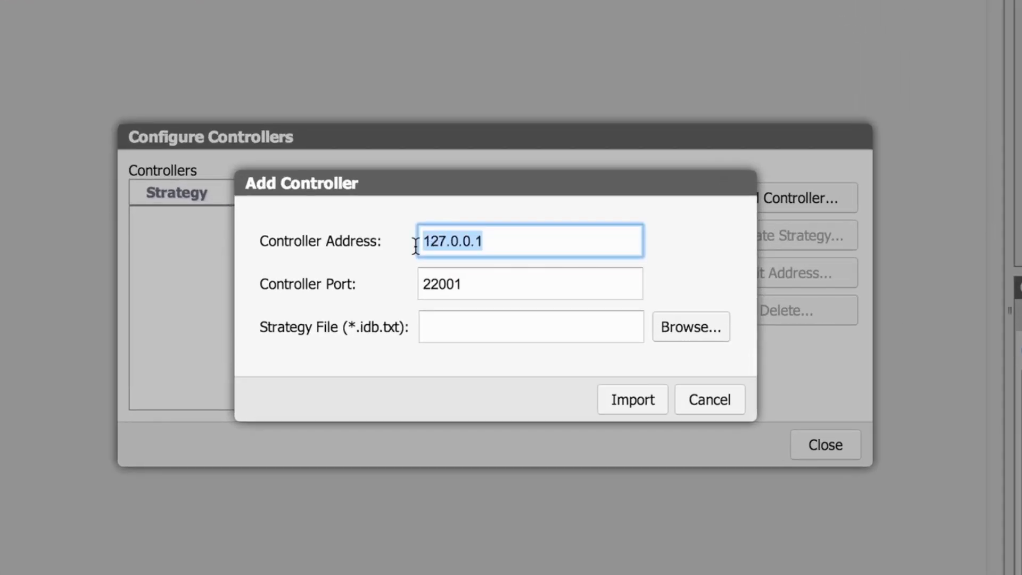
pyautogui.write('10.192.5')
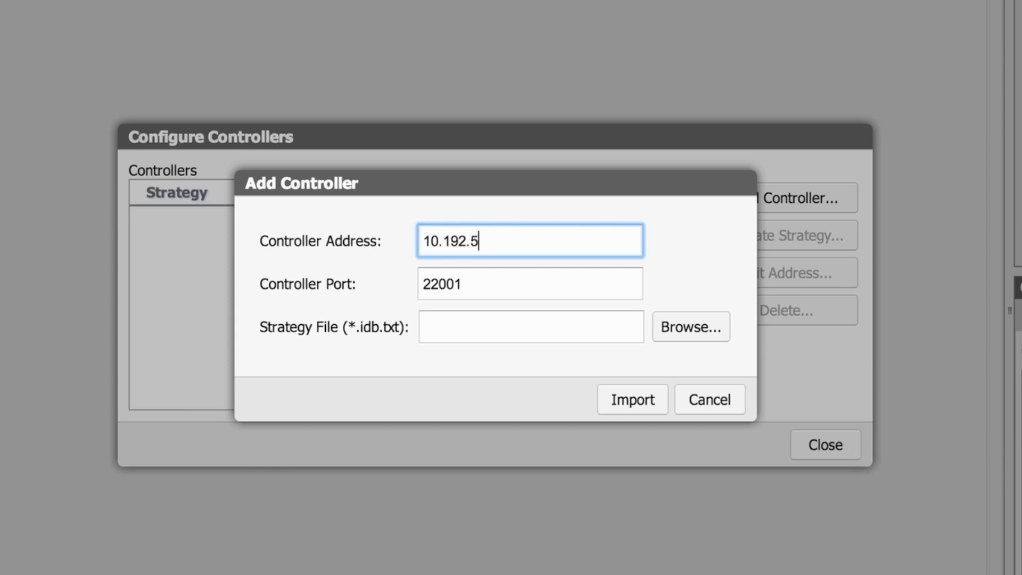
pyautogui.write('6.225')
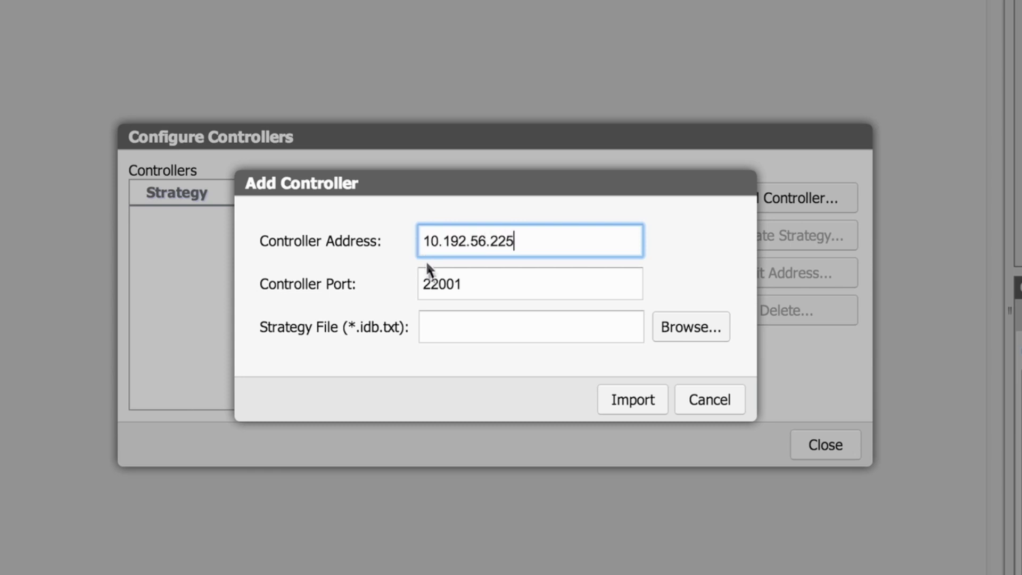
# Attach the AutomaticLights.idb.txt strategy file and import the controller.
pyautogui.click(678, 333)
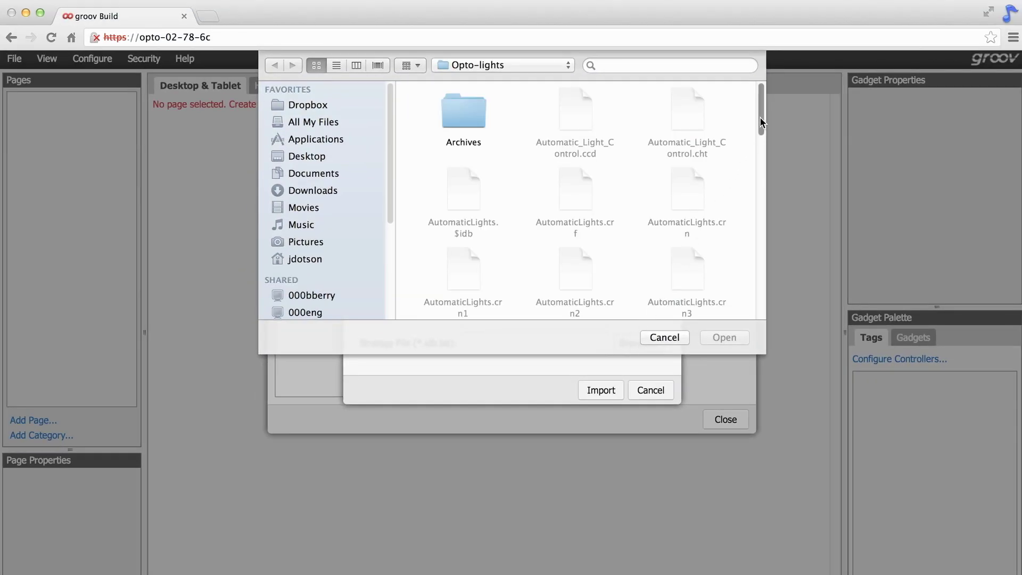
pyautogui.scroll(-5, 761, 122)
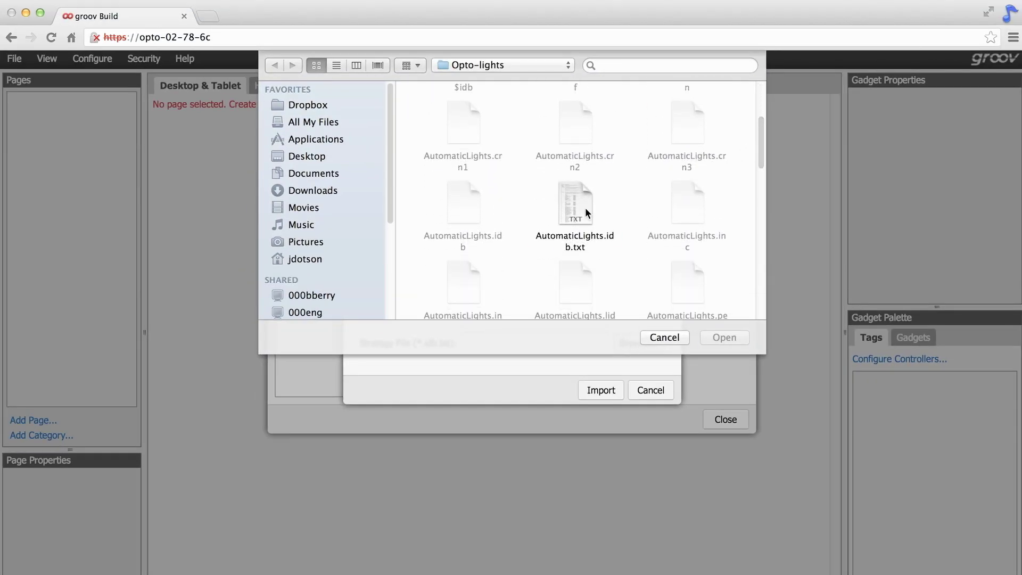
pyautogui.click(585, 206)
pyautogui.click(724, 337)
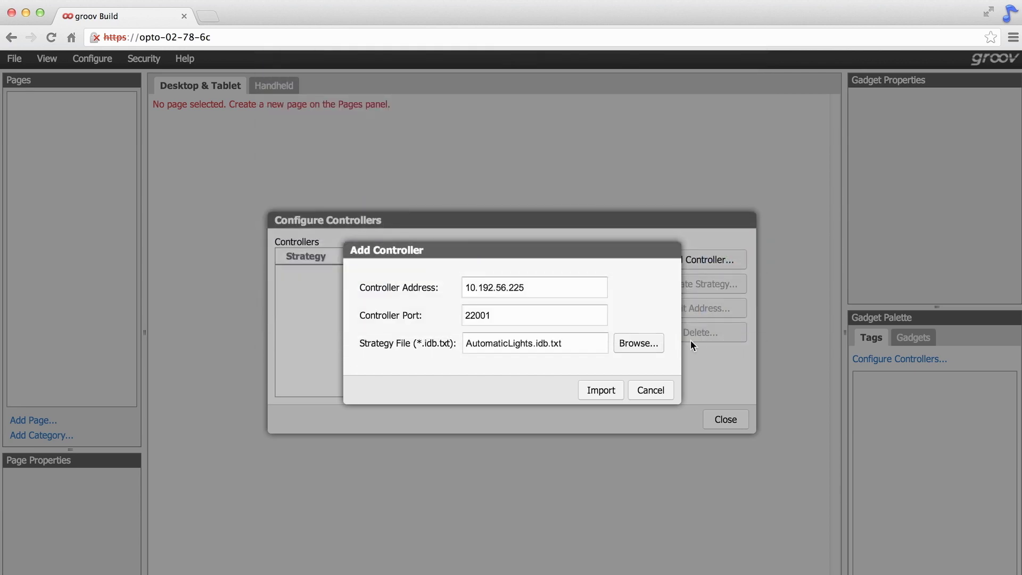
pyautogui.click(600, 391)
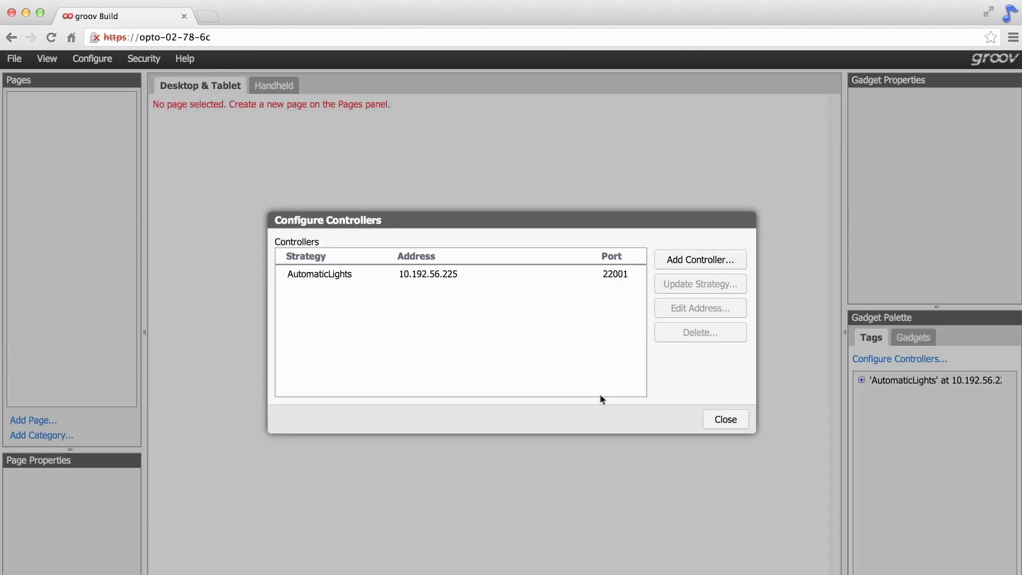
pyautogui.click(727, 420)
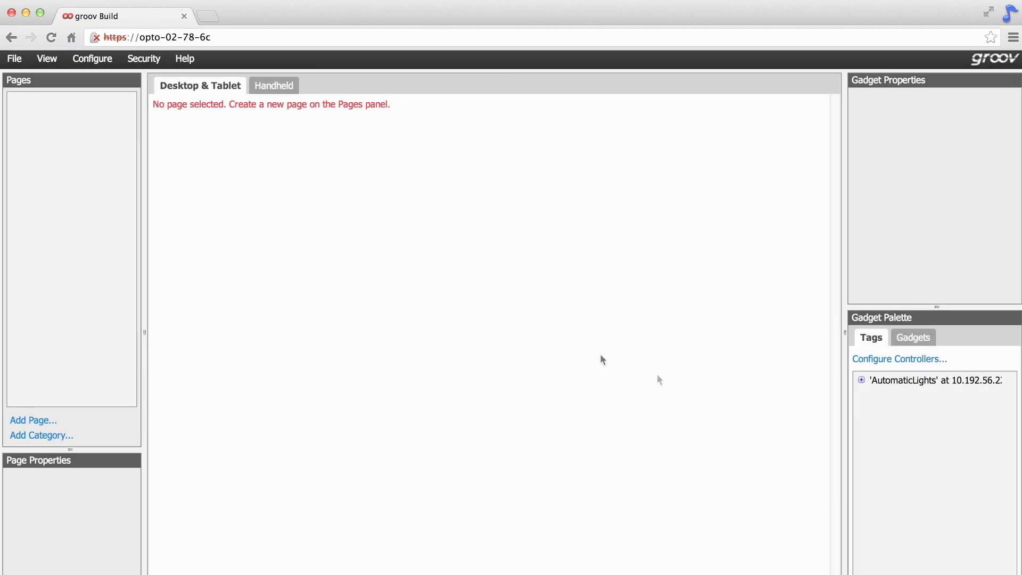
# Add a new page named Studio Lights.
pyautogui.click(42, 422)
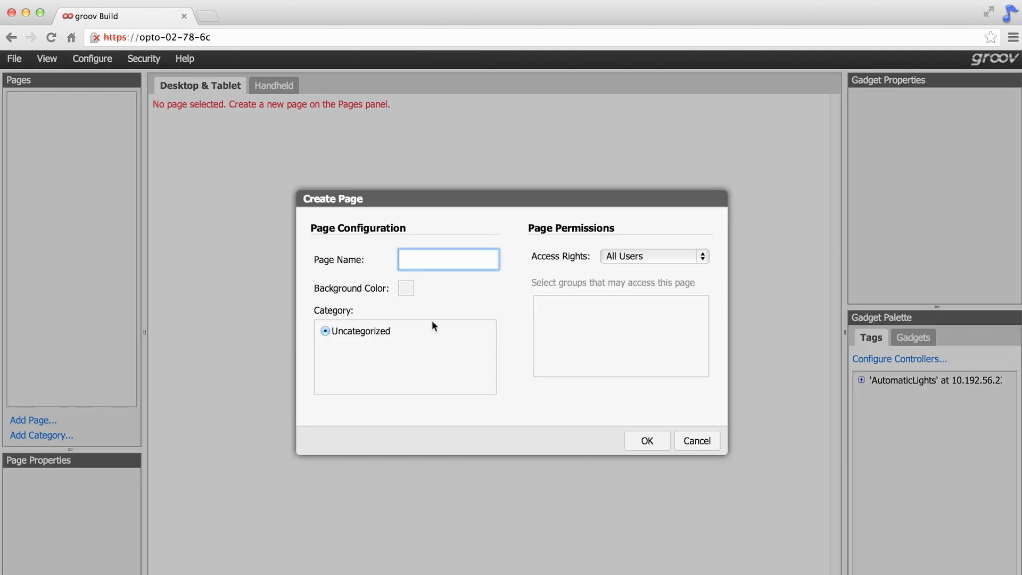
pyautogui.write('Studio Lights')
pyautogui.click(639, 447)
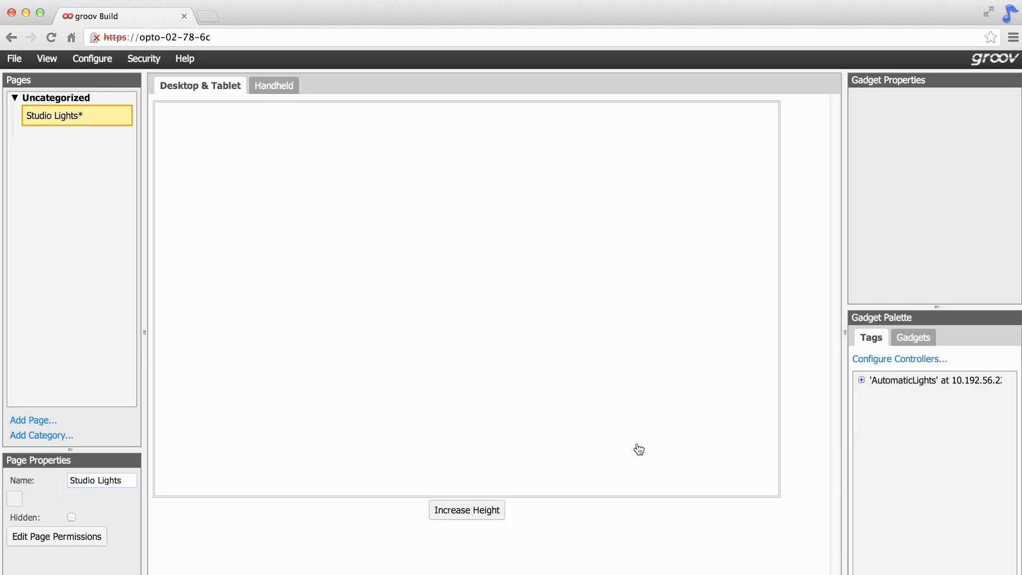
# Place a Round Gauge bound to air_temperature with minimum 60 and maximum 80.
pyautogui.click(914, 340)
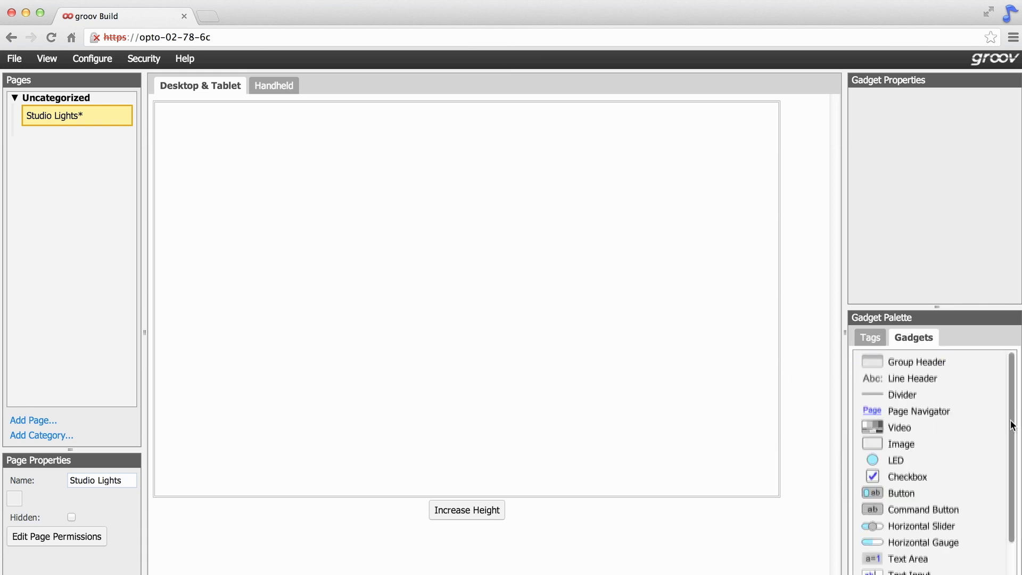
pyautogui.moveTo(1013, 422); pyautogui.dragTo(1017, 465)
pyautogui.moveTo(913, 543); pyautogui.dragTo(431, 165)
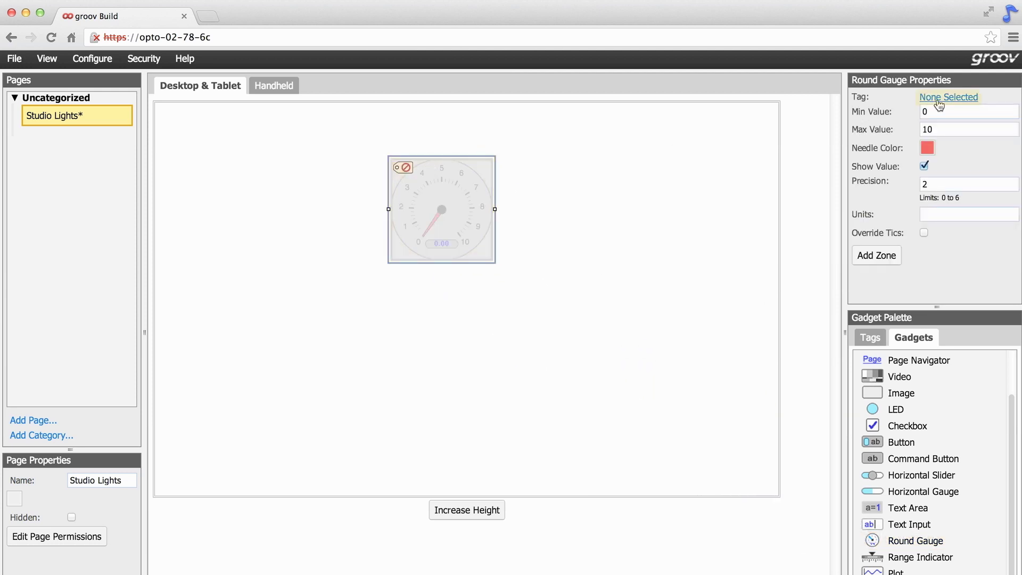
pyautogui.click(938, 102)
pyautogui.click(375, 166)
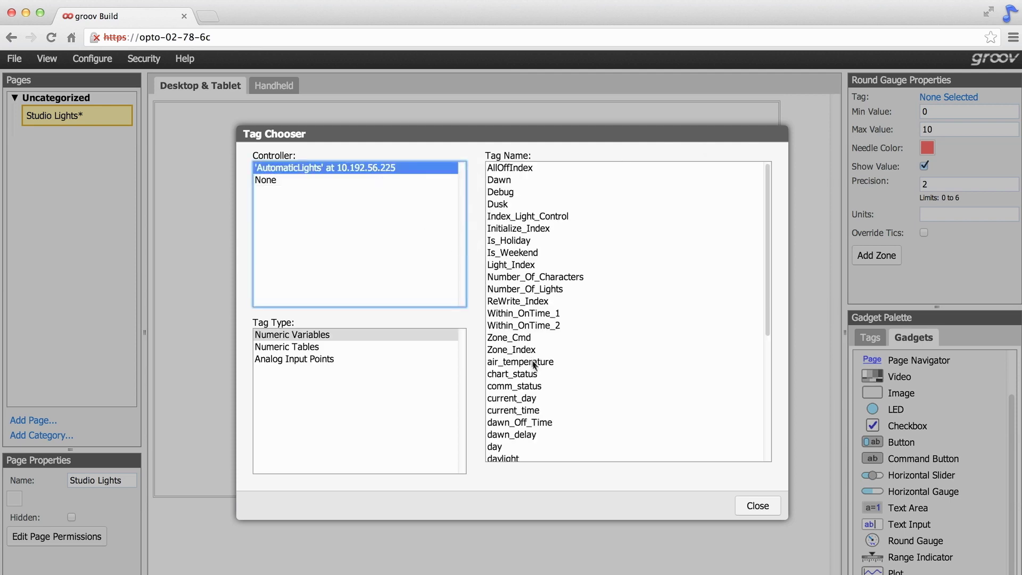
pyautogui.click(532, 361)
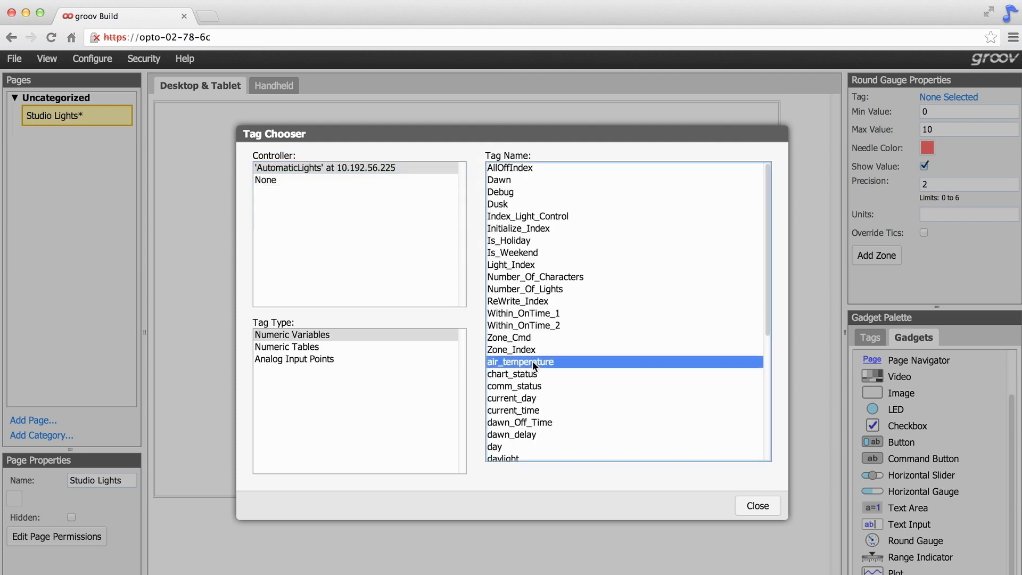
pyautogui.click(753, 507)
pyautogui.click(924, 134)
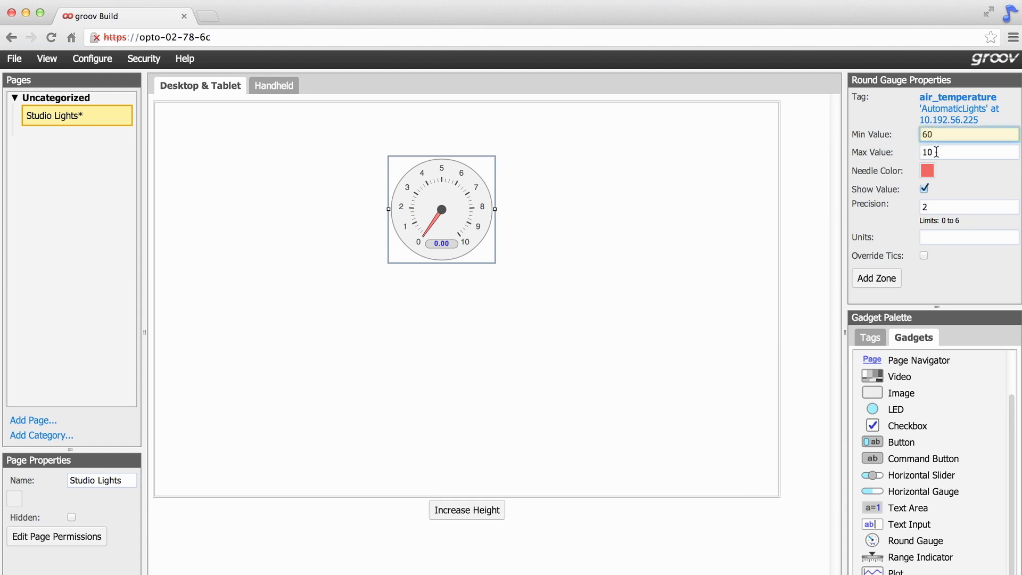
pyautogui.press('Tab')
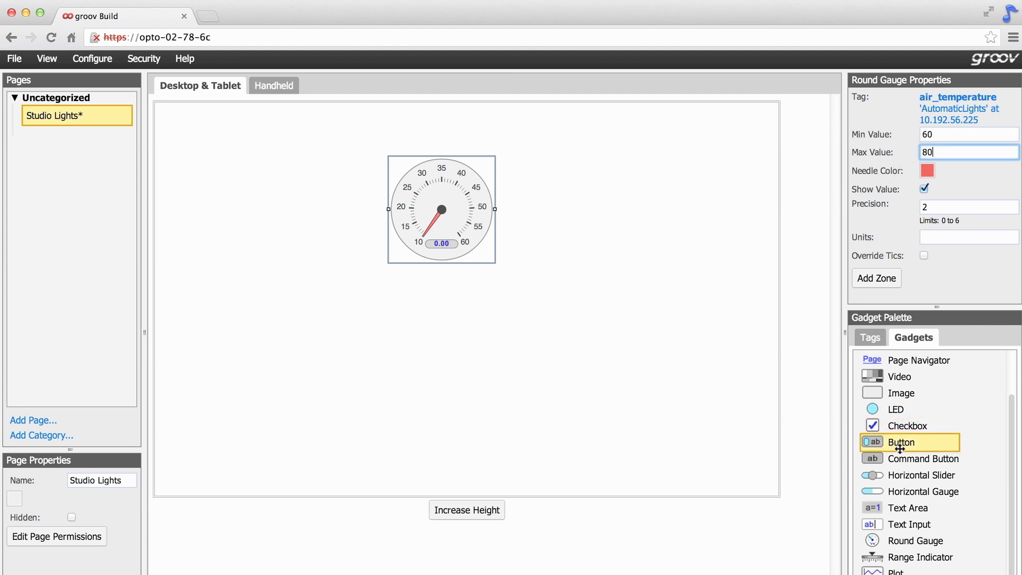
# Place a Button below the gauge and bind it to the Studio_22_Center digital output.
pyautogui.moveTo(899, 449); pyautogui.dragTo(427, 302)
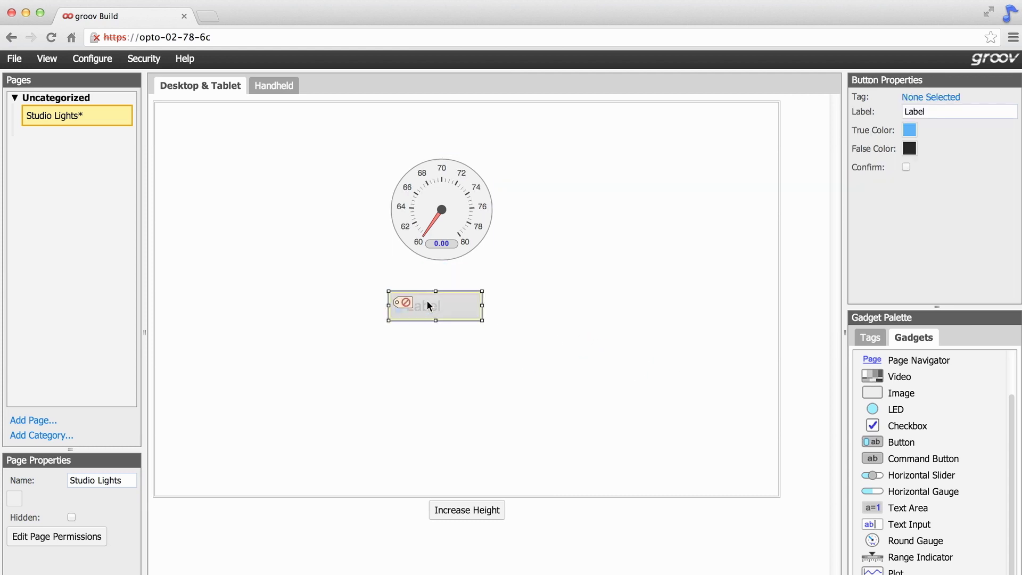
pyautogui.click(920, 99)
pyautogui.click(227, 75)
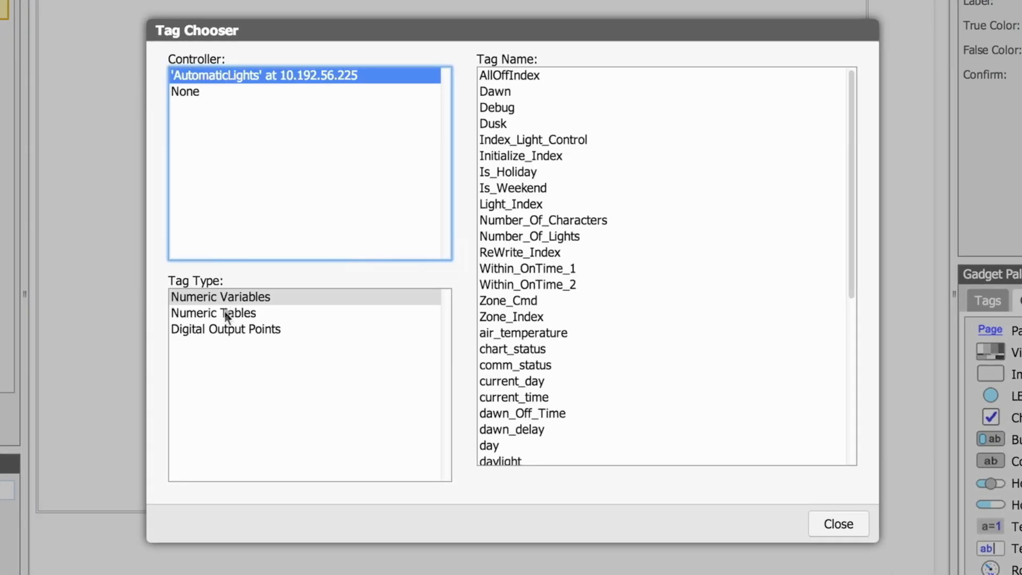
pyautogui.click(225, 328)
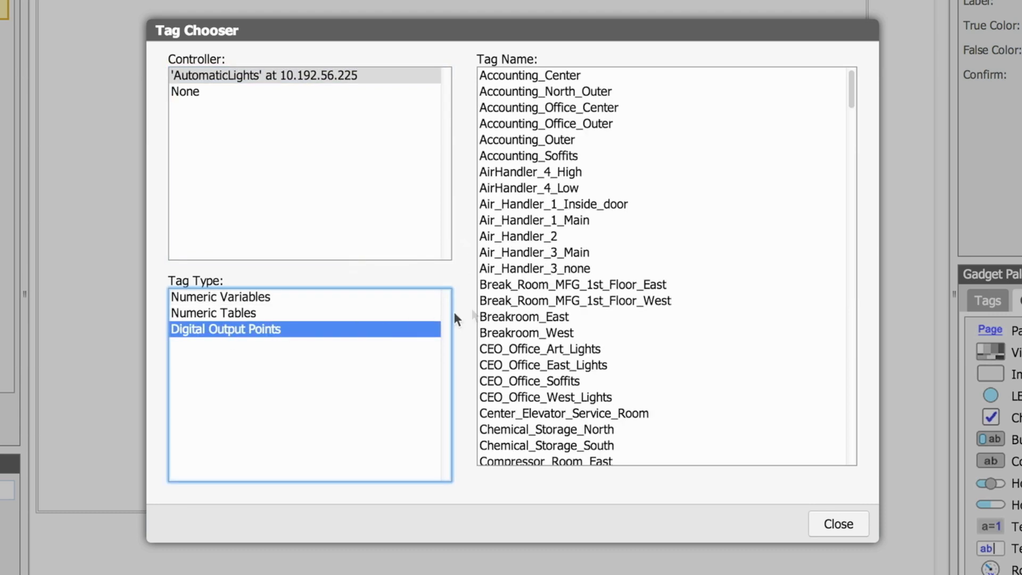
pyautogui.click(544, 237)
pyautogui.press('s')
pyautogui.press('t')
pyautogui.press('u')
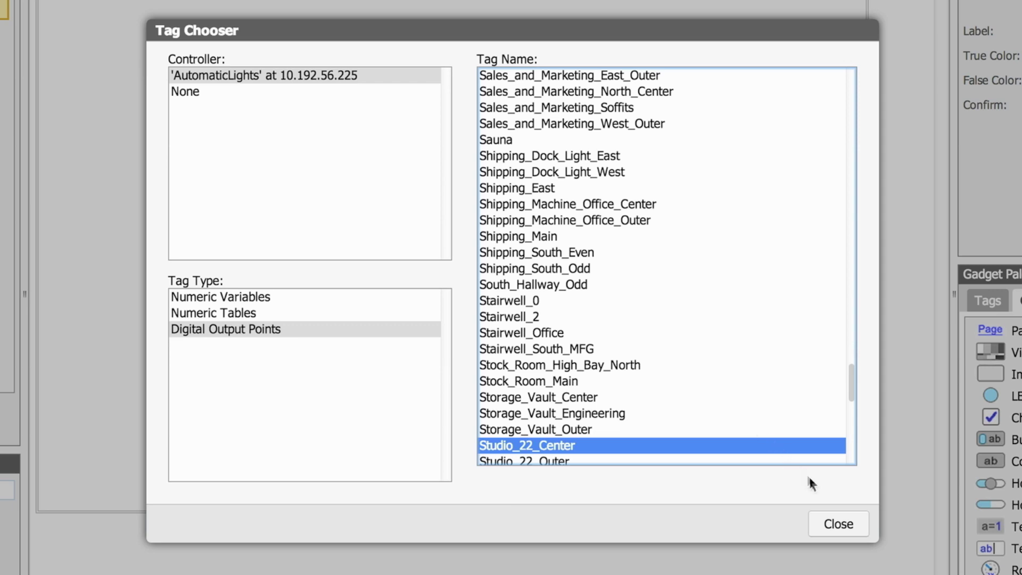
pyautogui.click(839, 526)
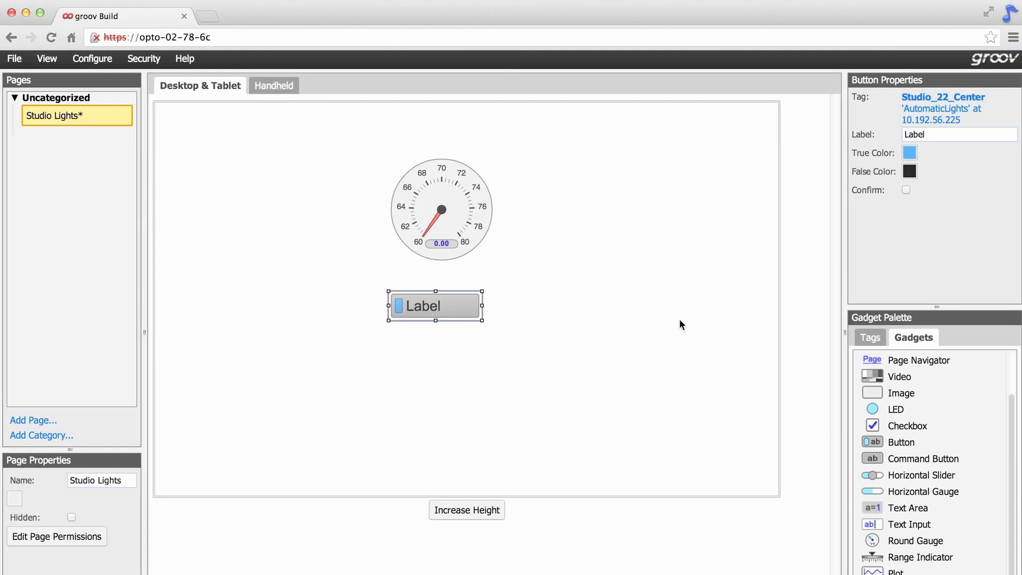
# Give the button a pale cream on-colour, label it 'studio lights', and enlarge it.
pyautogui.click(908, 153)
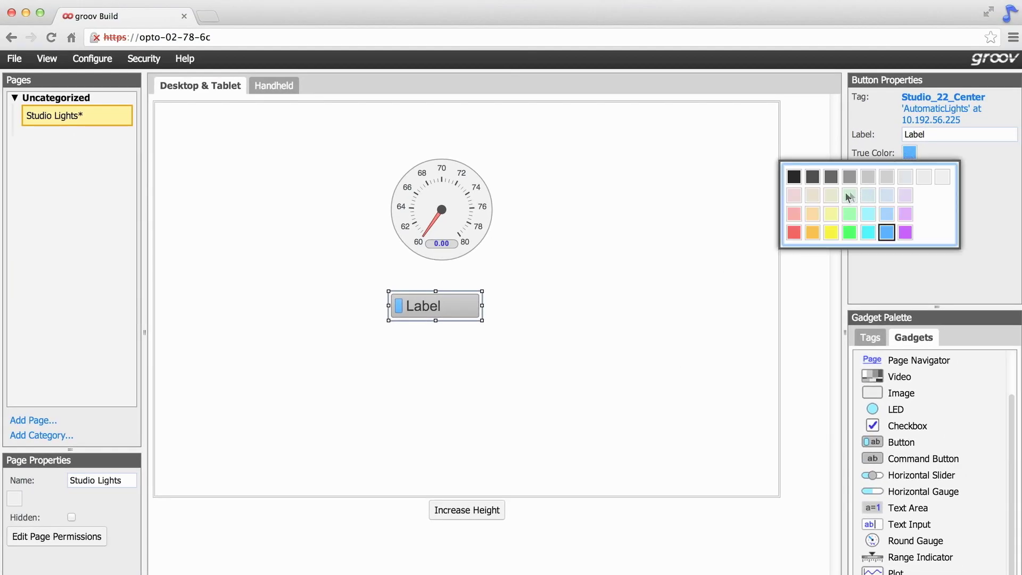
pyautogui.click(827, 194)
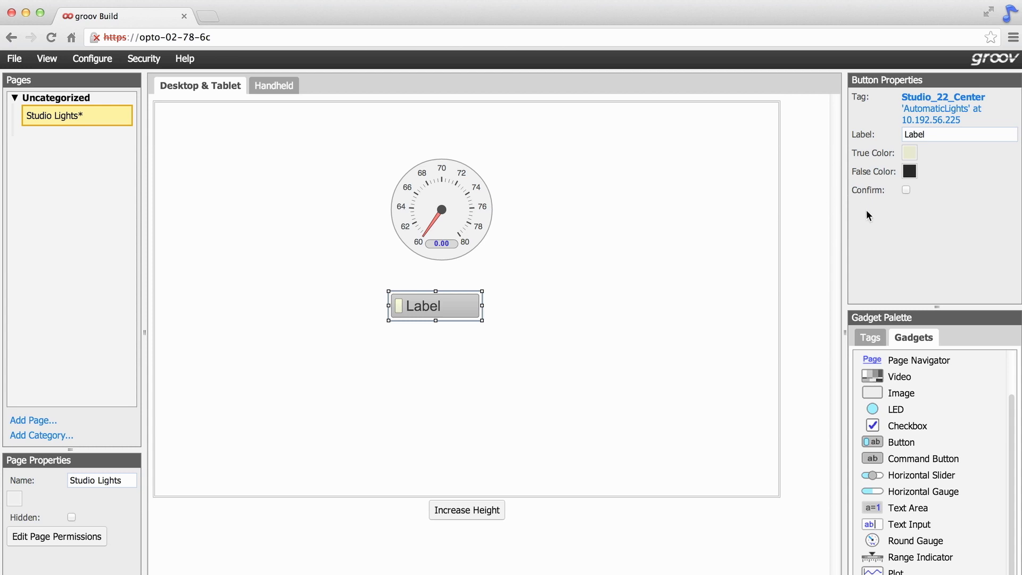
pyautogui.moveTo(933, 135); pyautogui.dragTo(903, 136)
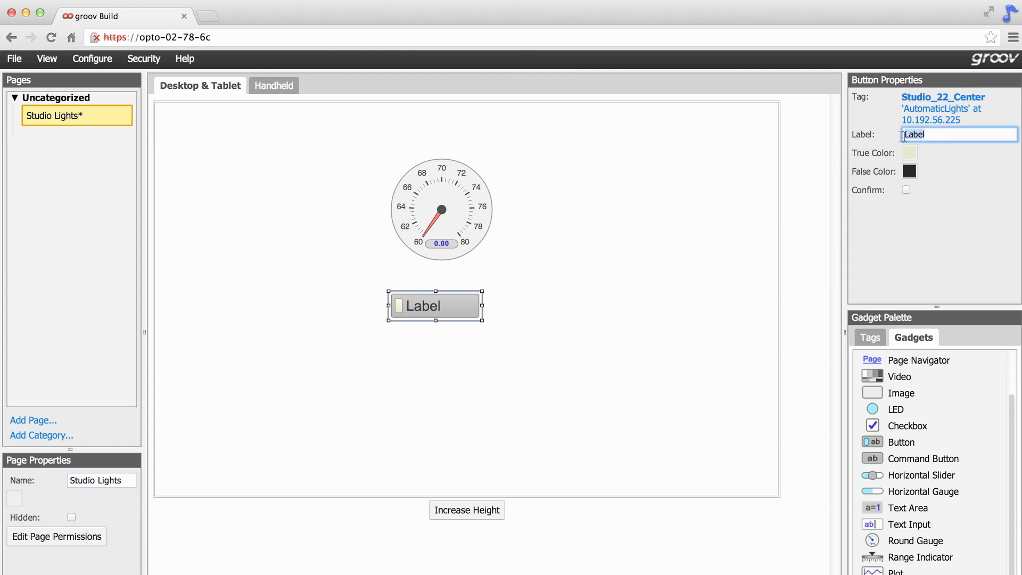
pyautogui.write('studio lights')
pyautogui.click(907, 212)
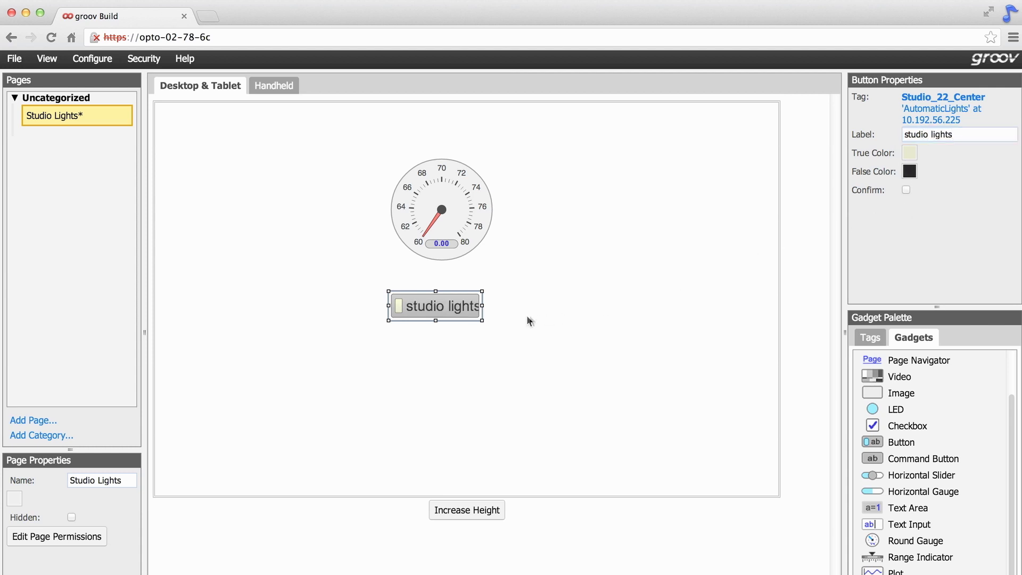
pyautogui.moveTo(482, 321); pyautogui.dragTo(455, 296)
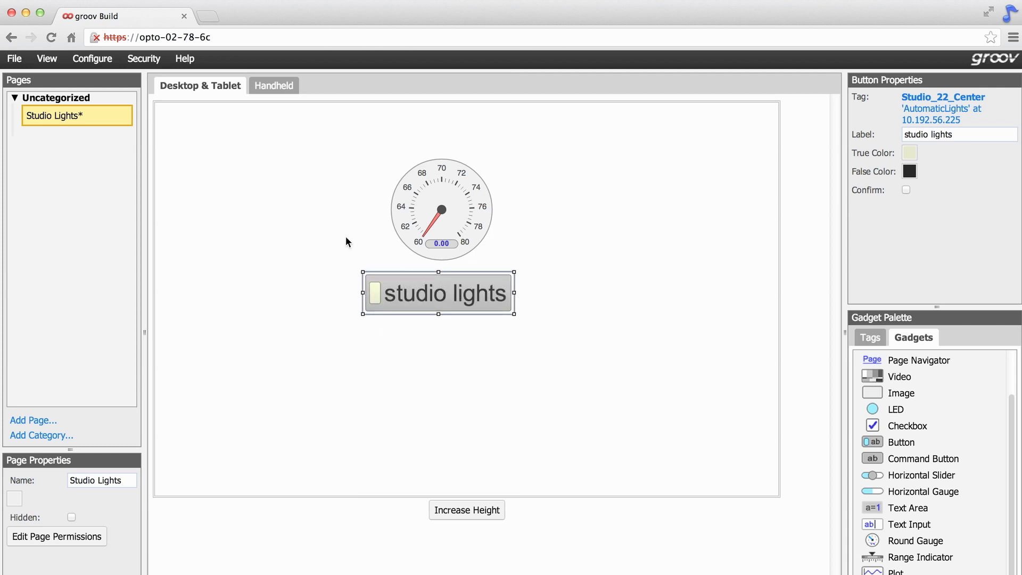
# Save all project changes and switch to groov View to see the Studio Lights page.
pyautogui.click(23, 64)
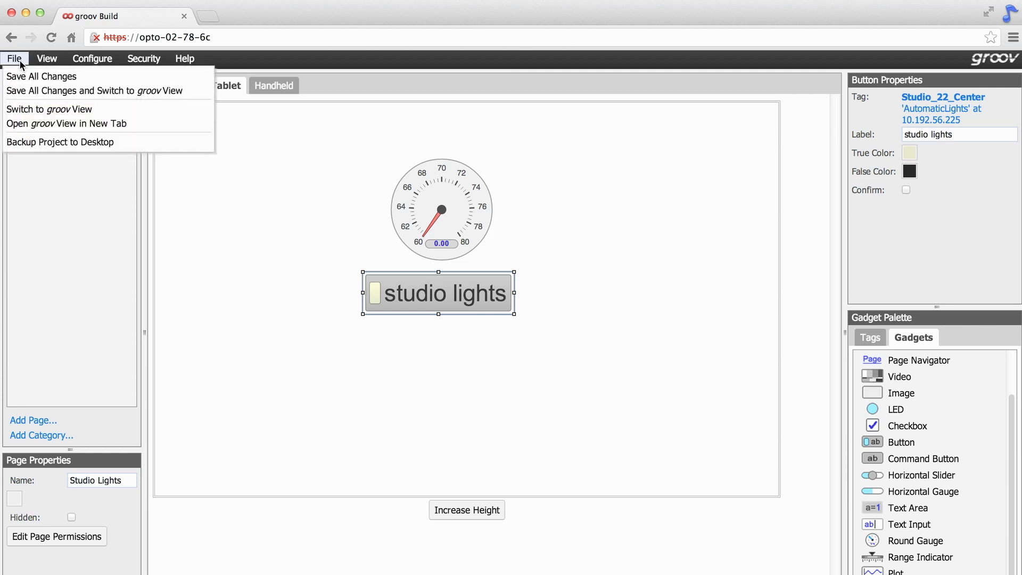
pyautogui.click(28, 90)
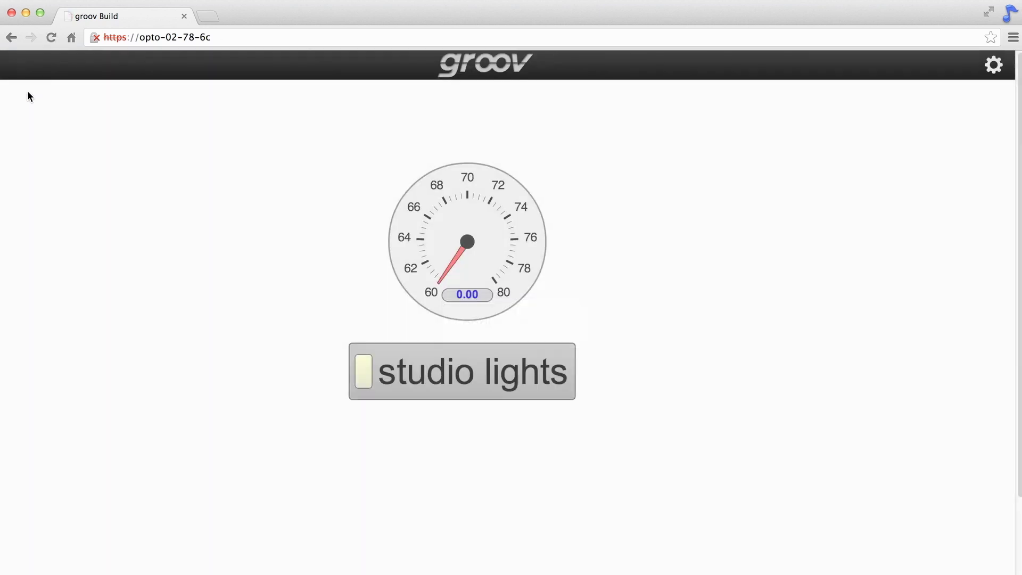